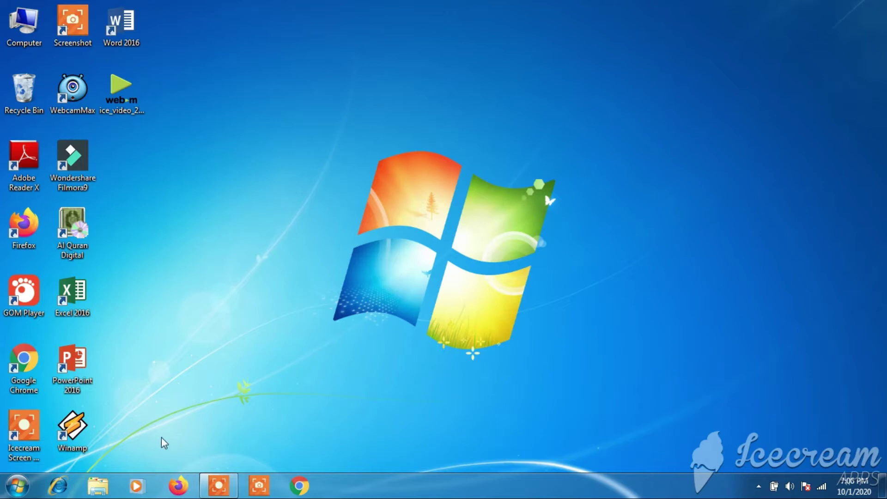
# - Search the computer for "servi" and open the Services console
pyautogui.click(28, 478)
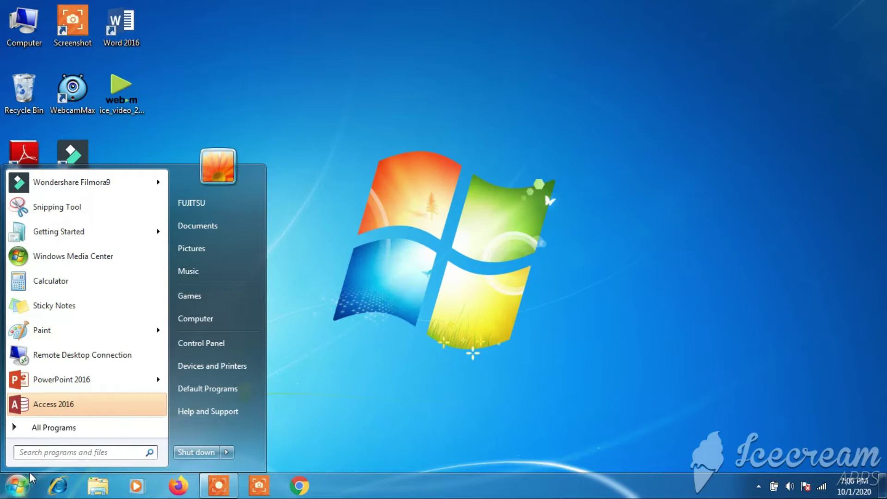
pyautogui.click(58, 452)
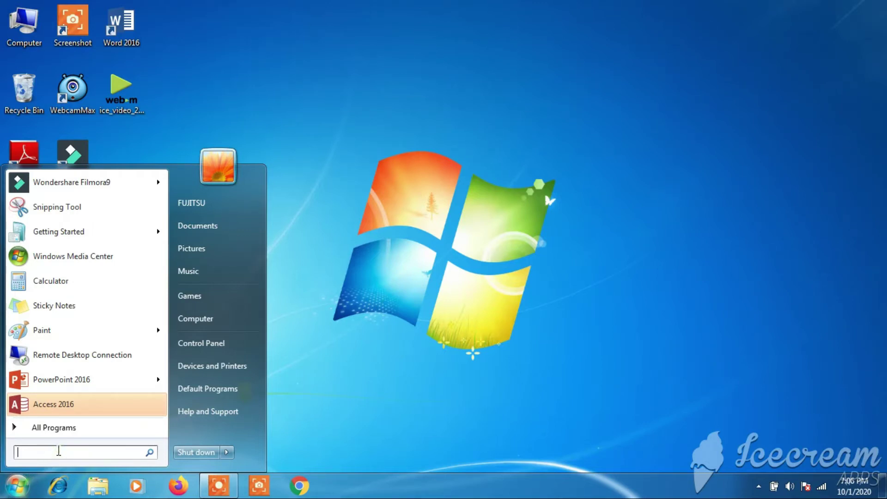
pyautogui.write('se')
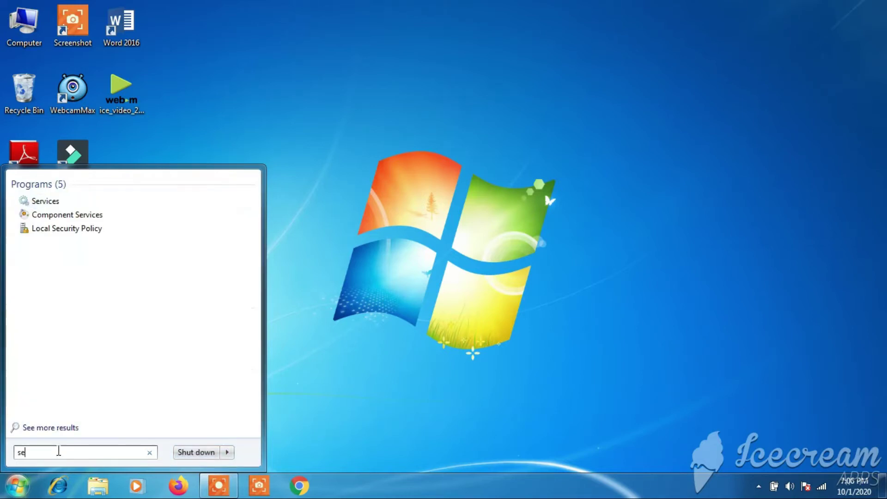
pyautogui.write('rvi')
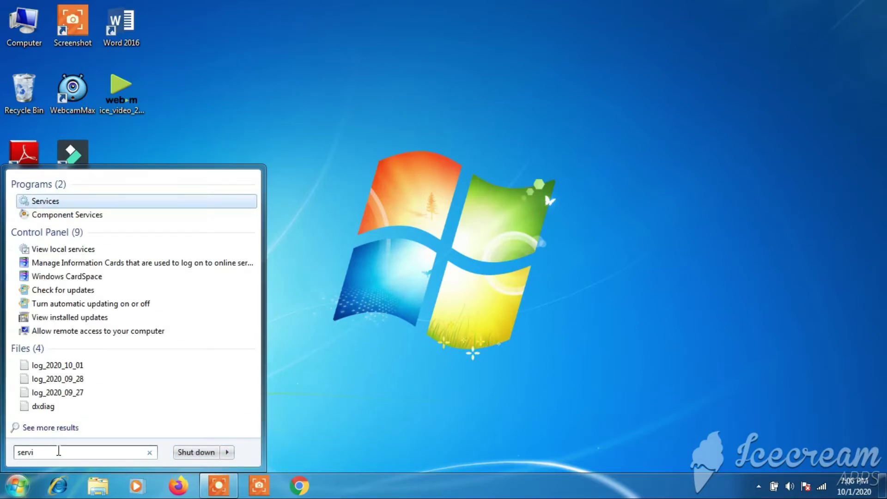
pyautogui.click(45, 203)
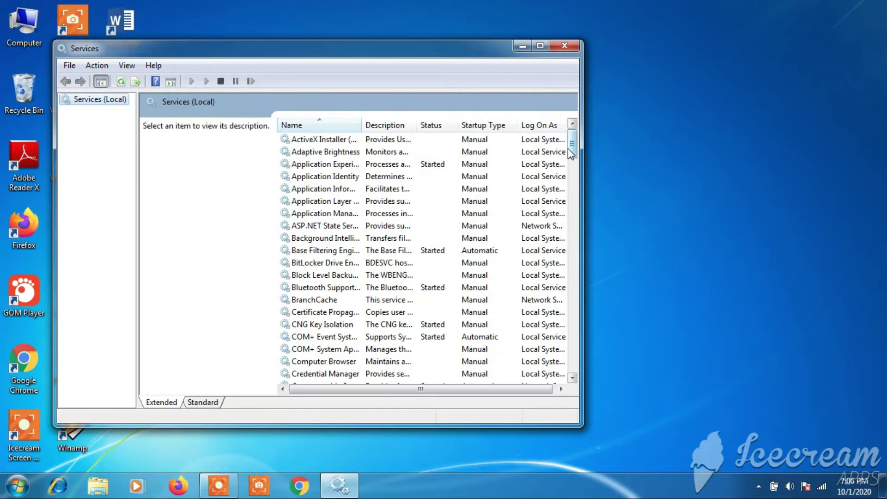
# - Widen the Name column of the services list and open the properties of the Windows Update service
pyautogui.moveTo(573, 147); pyautogui.dragTo(568, 368)
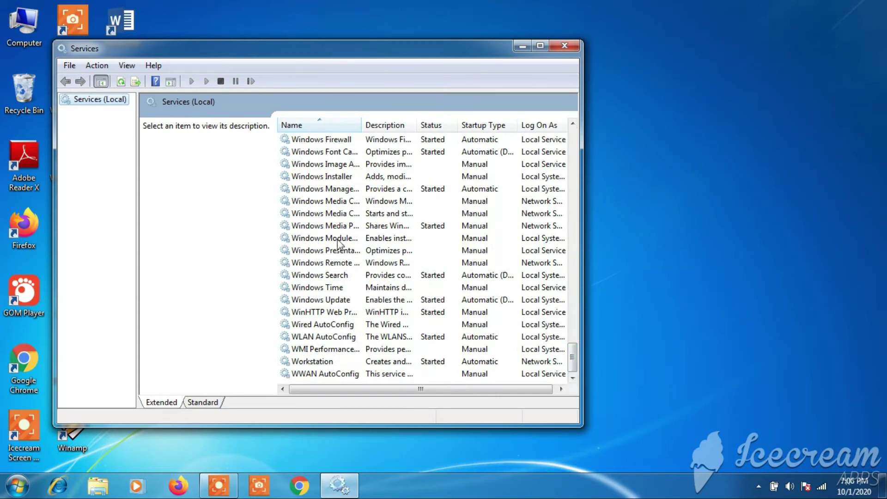
pyautogui.moveTo(362, 125); pyautogui.dragTo(426, 129)
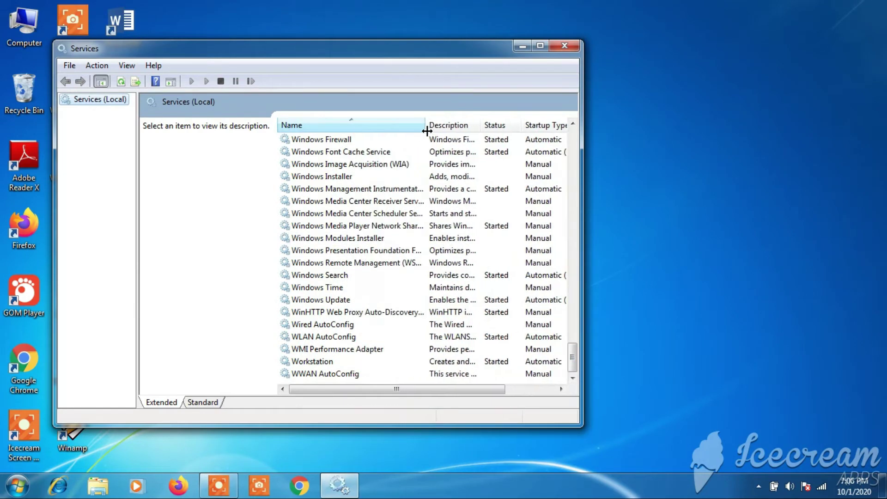
pyautogui.click(323, 302)
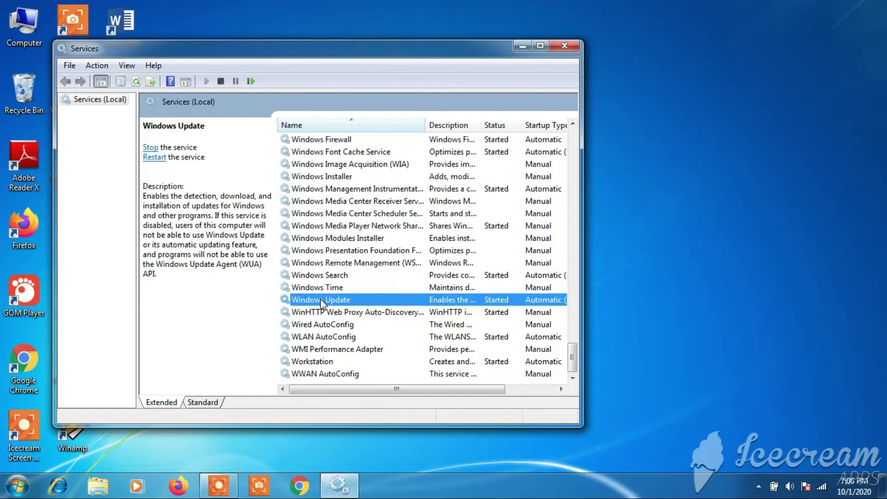
pyautogui.doubleClick(322, 301)
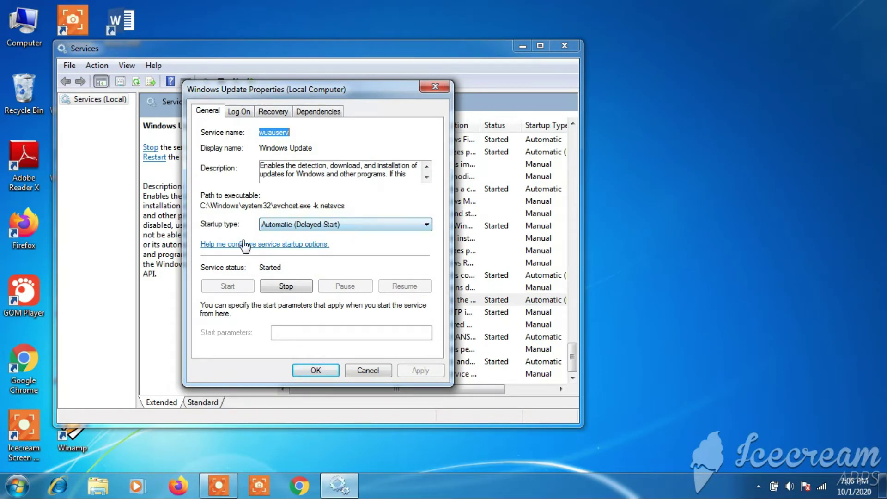
# - Set the Windows Update startup type to Disabled and stop the service, applying the changes and closing the Services console
pyautogui.click(407, 226)
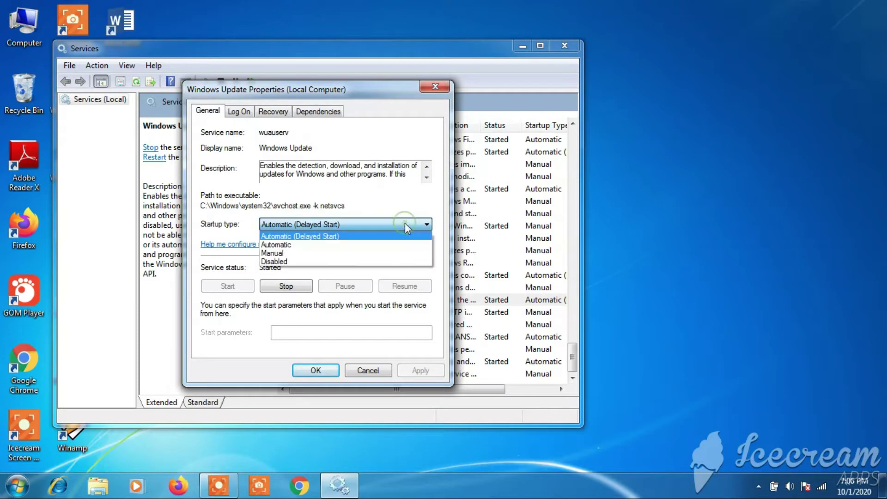
pyautogui.click(294, 262)
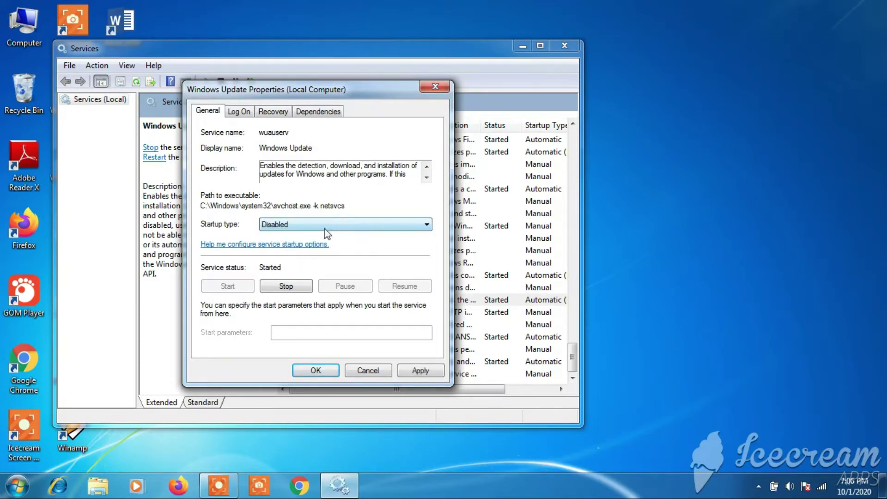
pyautogui.click(287, 286)
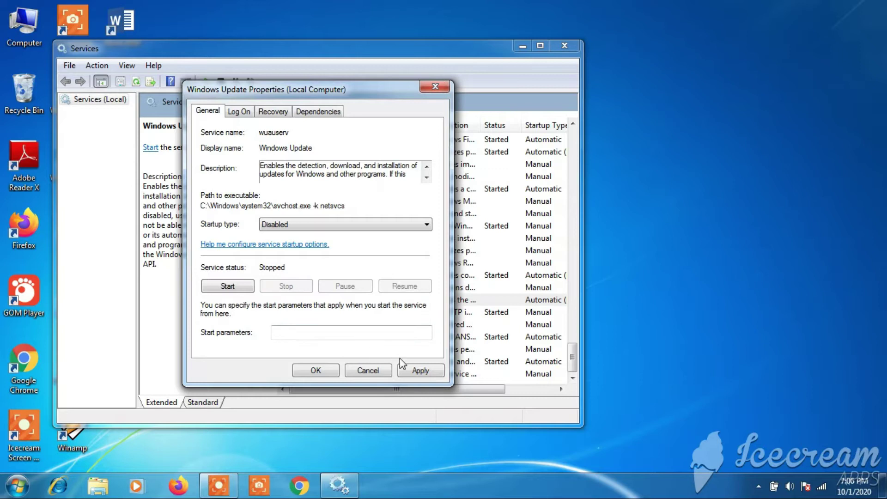
pyautogui.click(418, 371)
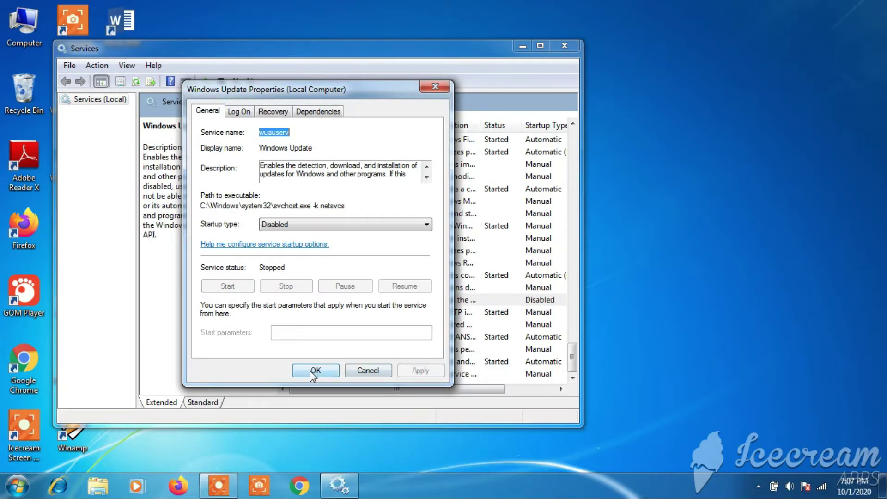
pyautogui.click(314, 371)
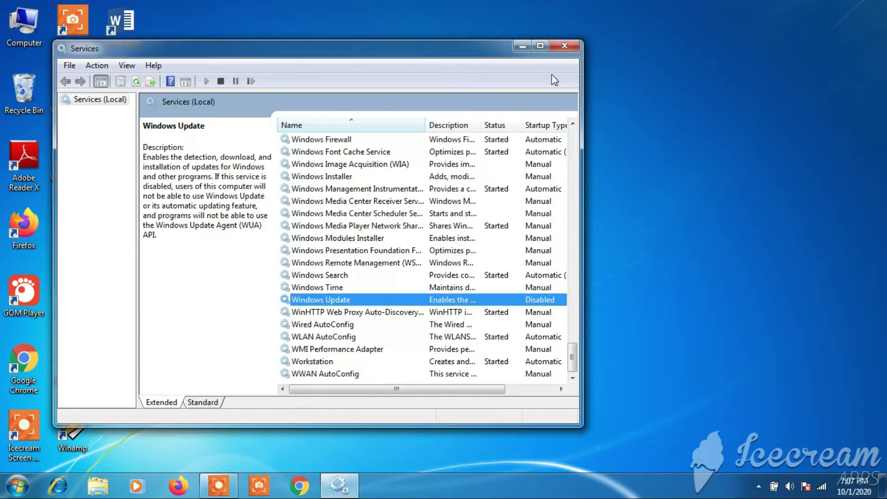
pyautogui.click(564, 46)
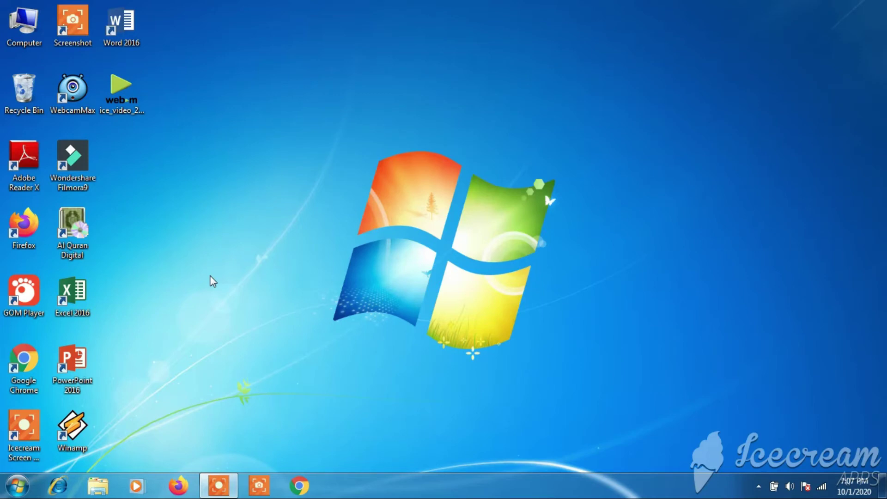
# - Search the computer for "regedit" and open the Registry Editor
pyautogui.click(19, 487)
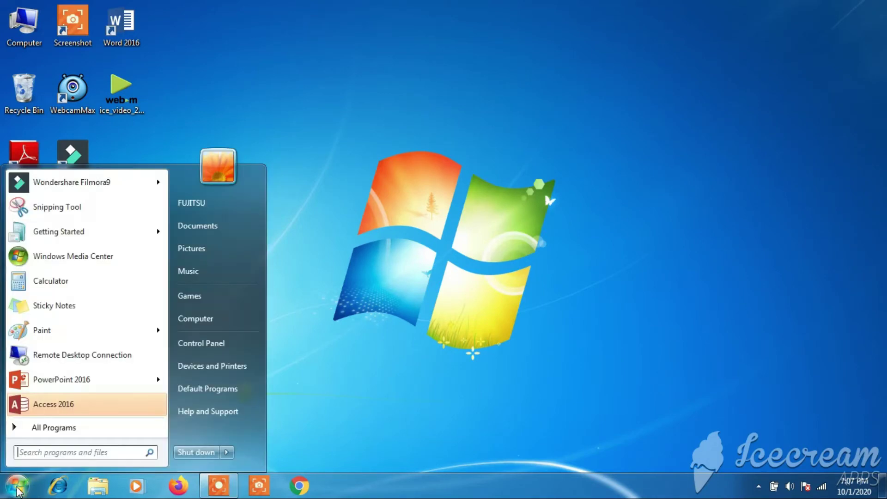
pyautogui.click(48, 453)
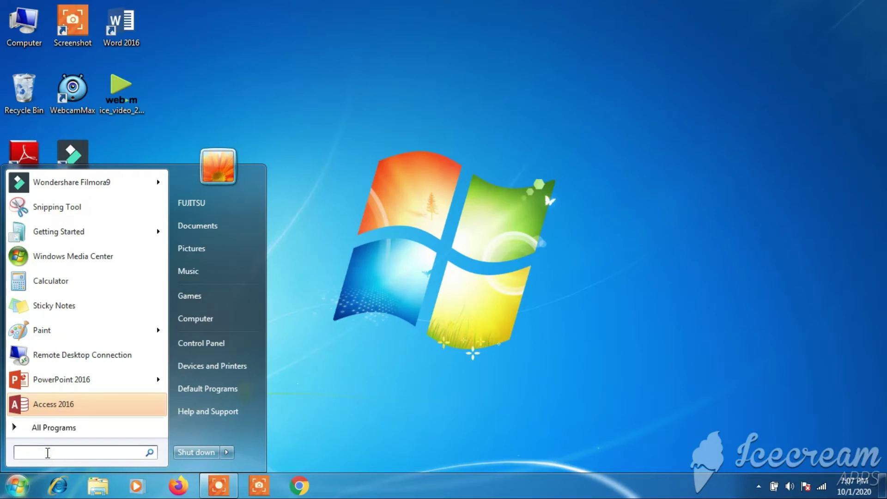
pyautogui.write('regedit')
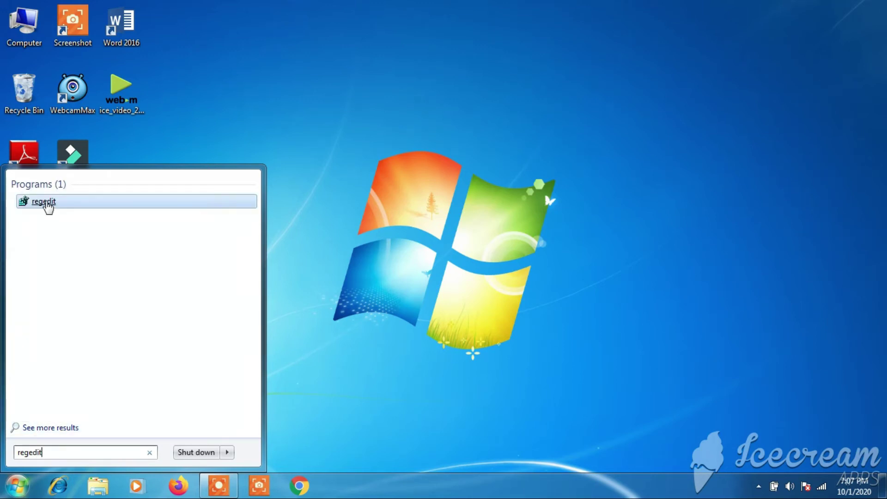
pyautogui.click(47, 204)
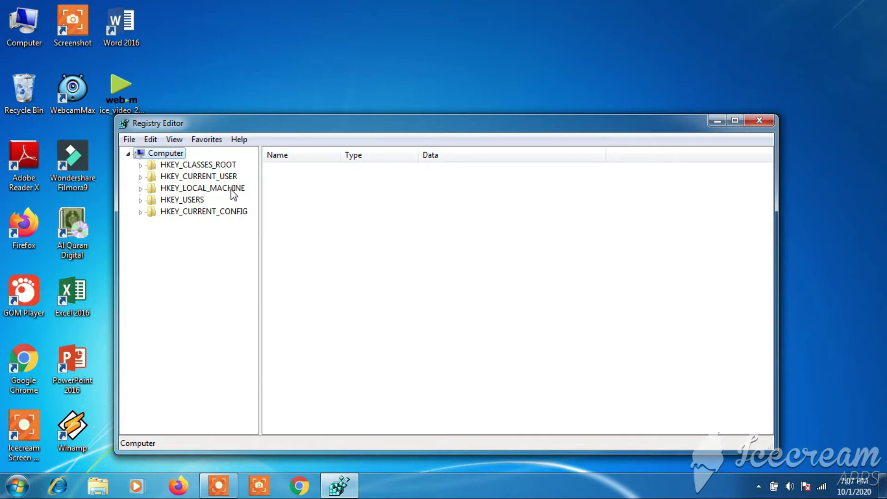
# - Open the registry key HKEY_LOCAL_MACHINE\SYSTEM\CurrentControlSet\services\wuauserv, widening the key tree
pyautogui.click(140, 189)
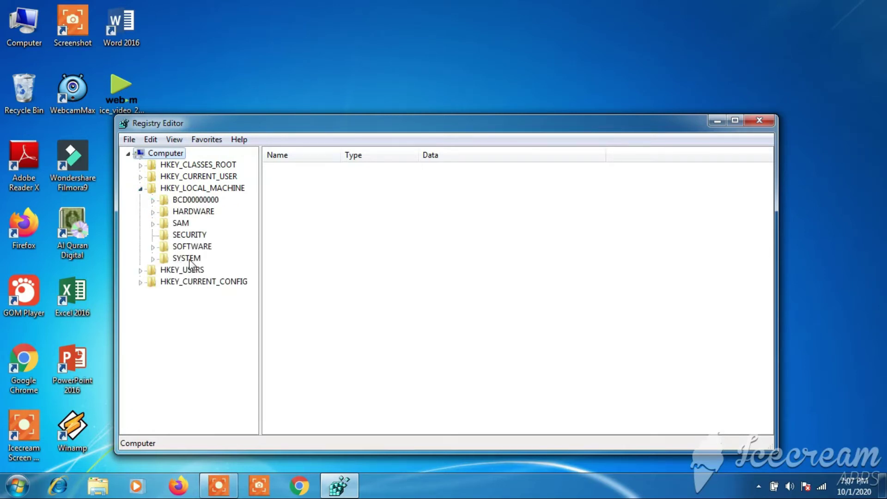
pyautogui.click(153, 259)
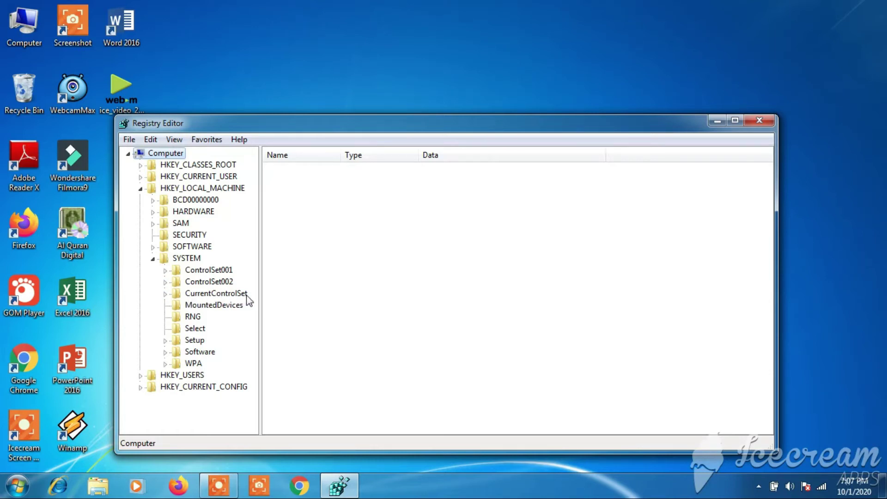
pyautogui.click(166, 294)
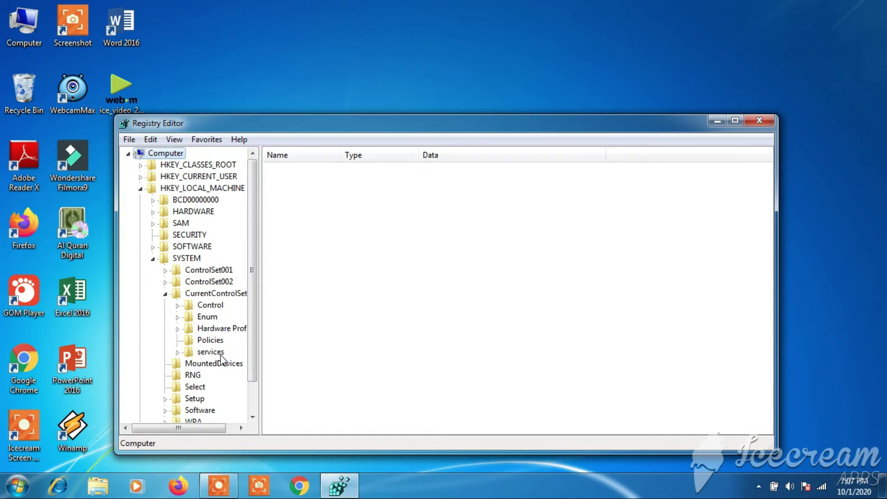
pyautogui.click(177, 353)
pyautogui.moveTo(260, 315); pyautogui.dragTo(299, 315)
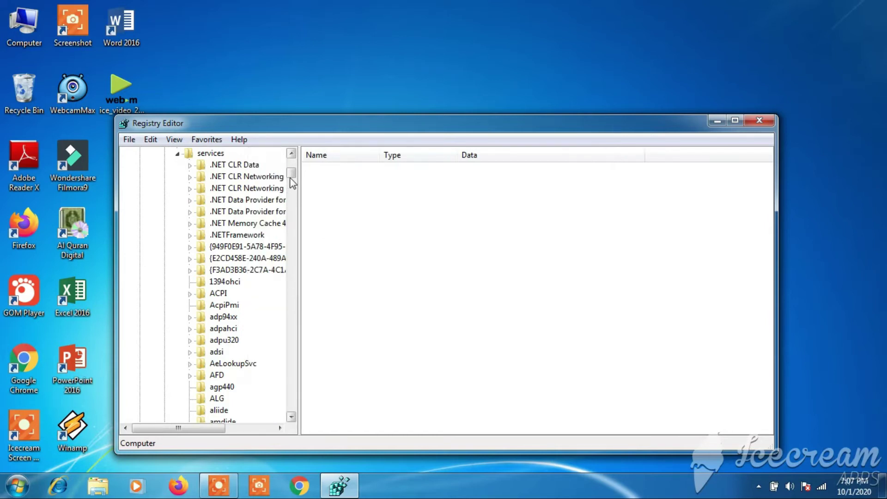
pyautogui.moveTo(292, 175); pyautogui.dragTo(292, 401)
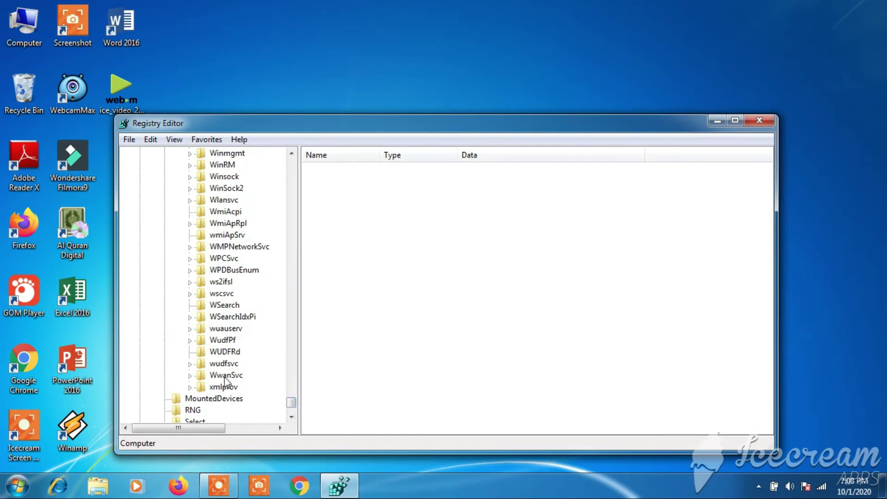
pyautogui.click(202, 330)
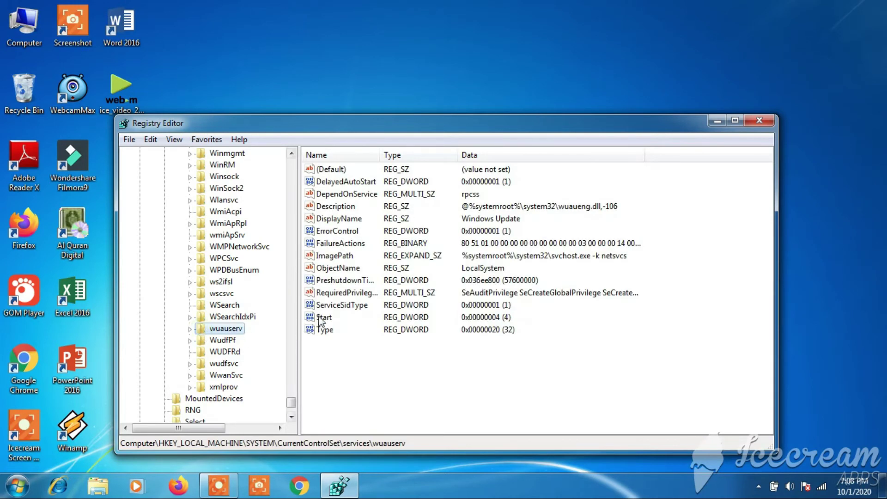
# - Set the ImagePath value of the wuauserv key to %systemroot%\system32\svchost0.exe -k netsvcs
pyautogui.click(336, 257)
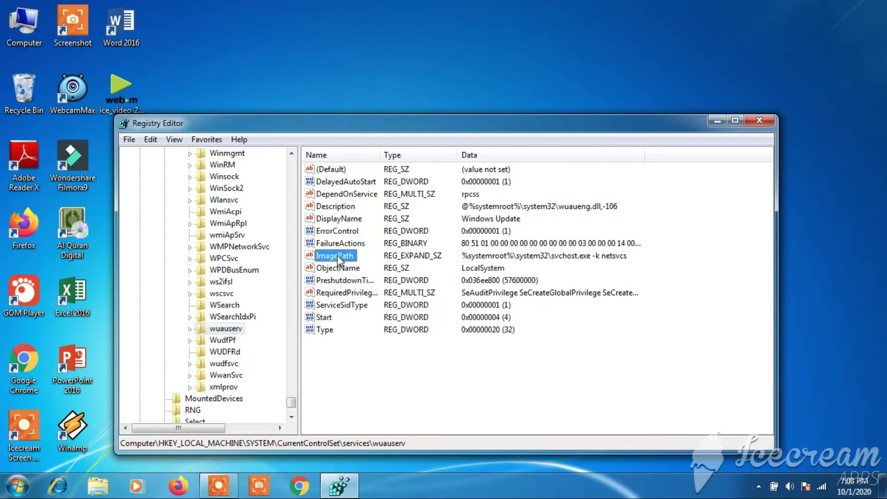
pyautogui.doubleClick(334, 258)
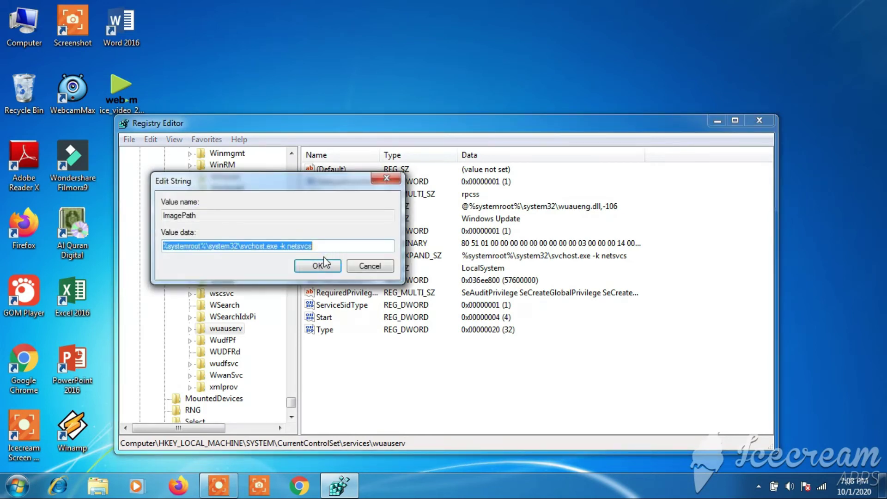
pyautogui.click(318, 246)
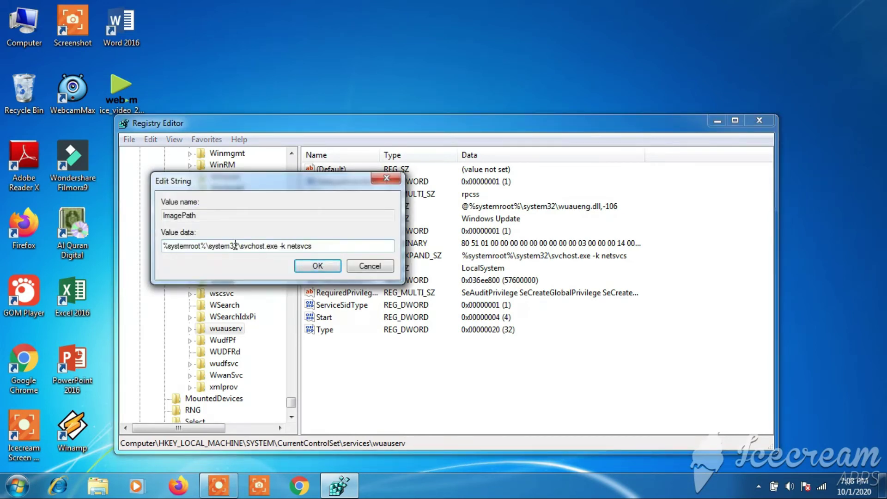
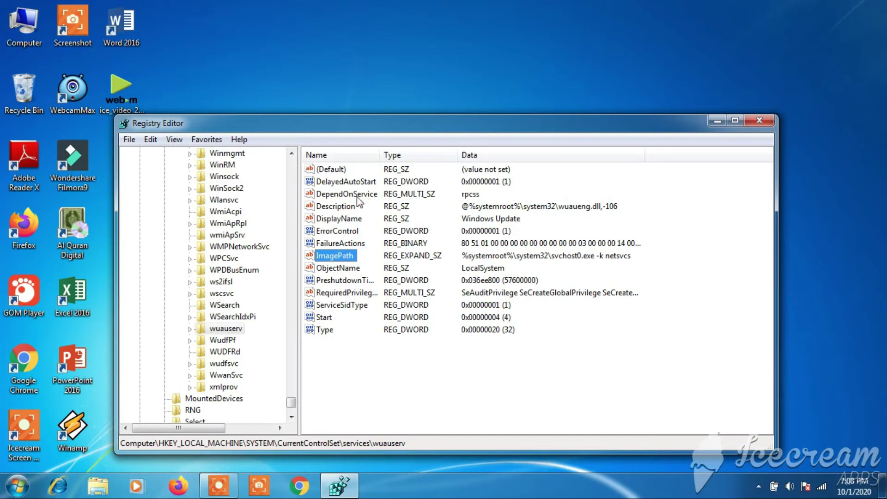
# - Set the DependOnService value of the wuauserv key to rpcss0
pyautogui.doubleClick(323, 195)
pyautogui.click(194, 249)
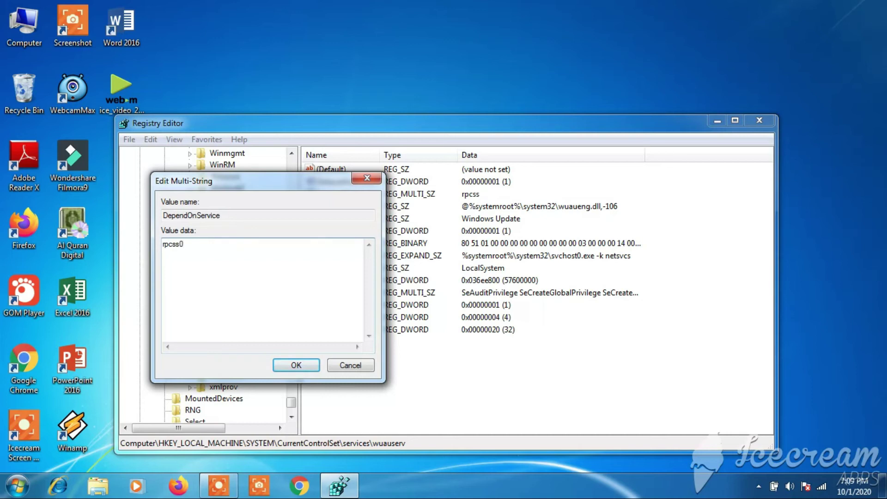
pyautogui.click(296, 366)
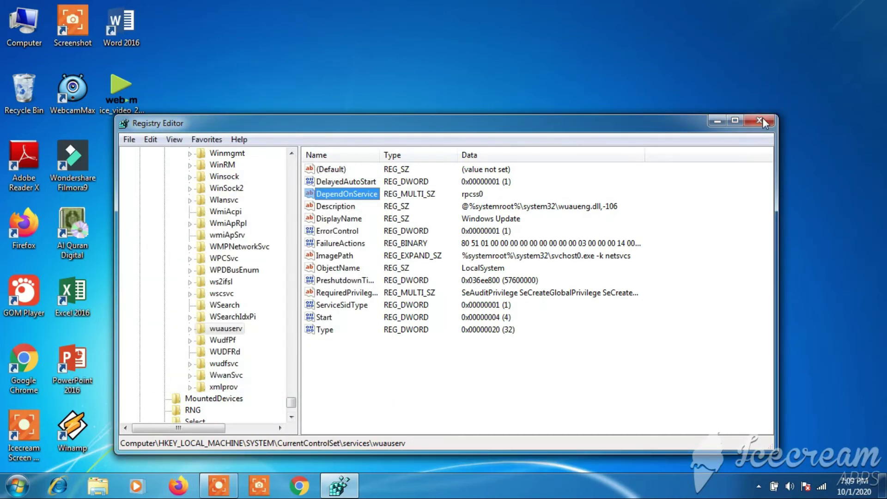
# - Close the Registry Editor and refresh the desktop
pyautogui.click(761, 121)
pyautogui.rightClick(395, 130)
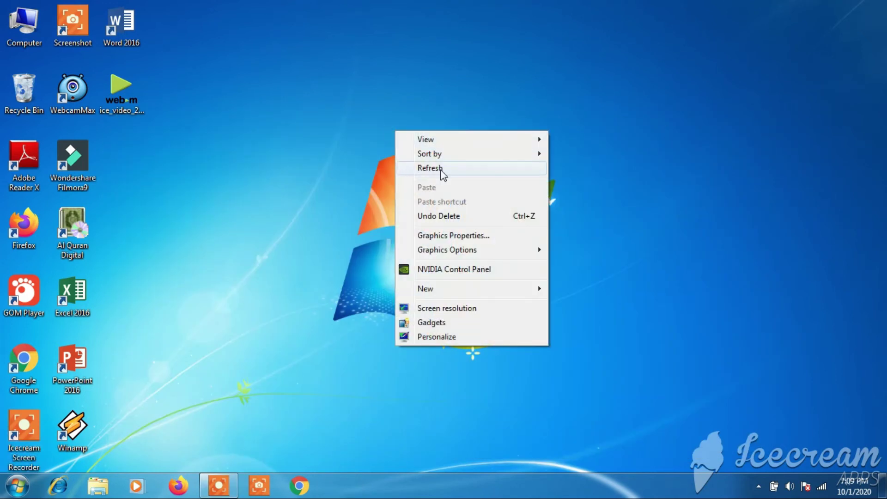
pyautogui.click(440, 170)
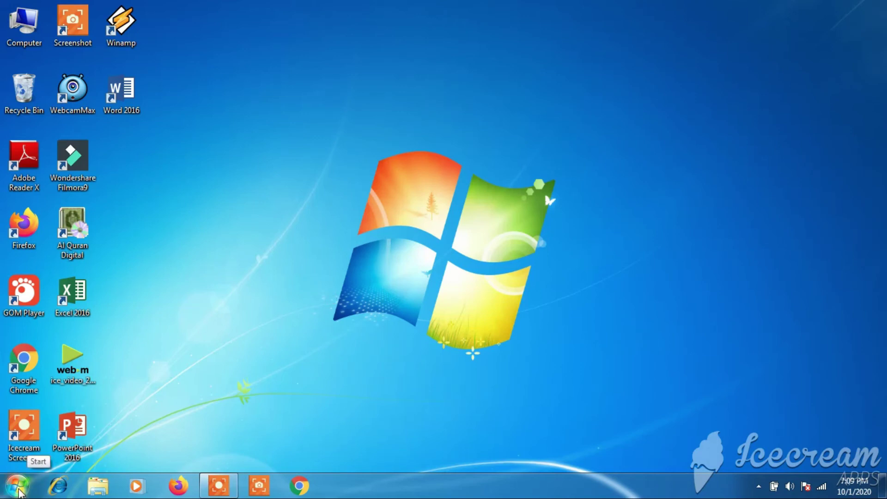
# - Search the computer for "ser" and reopen the Services console
pyautogui.click(22, 491)
pyautogui.click(54, 455)
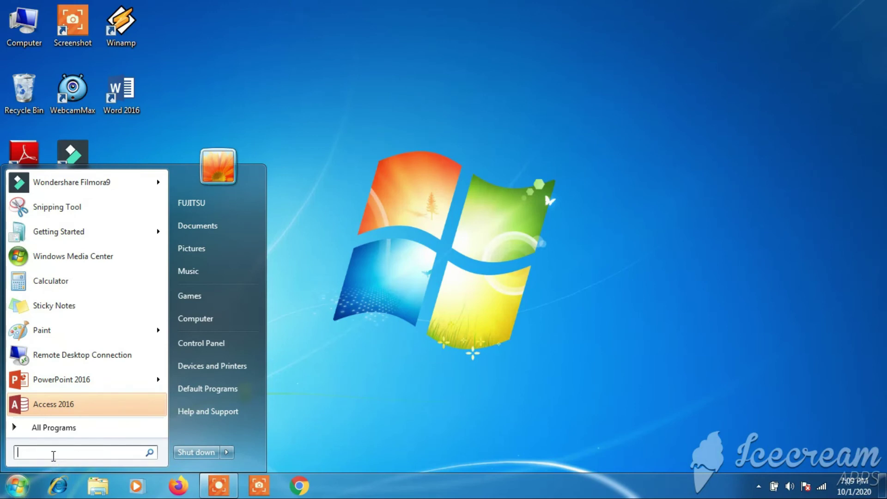
pyautogui.write('ser')
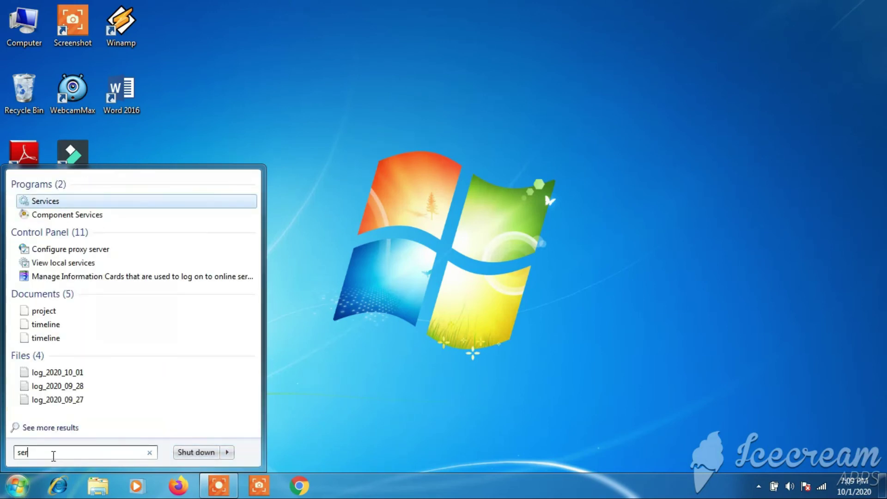
pyautogui.click(49, 202)
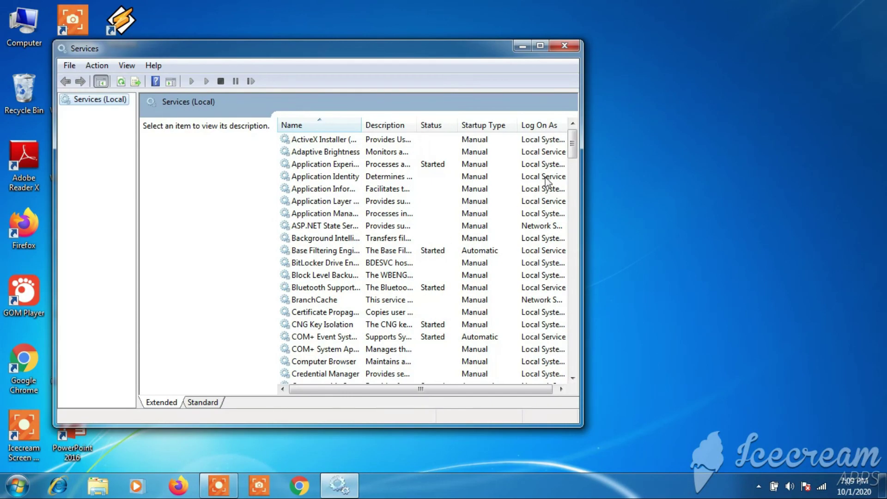
# - Check the executable path, startup type and status in the Windows Update service's properties, and close the Services console
pyautogui.moveTo(574, 149); pyautogui.dragTo(575, 368)
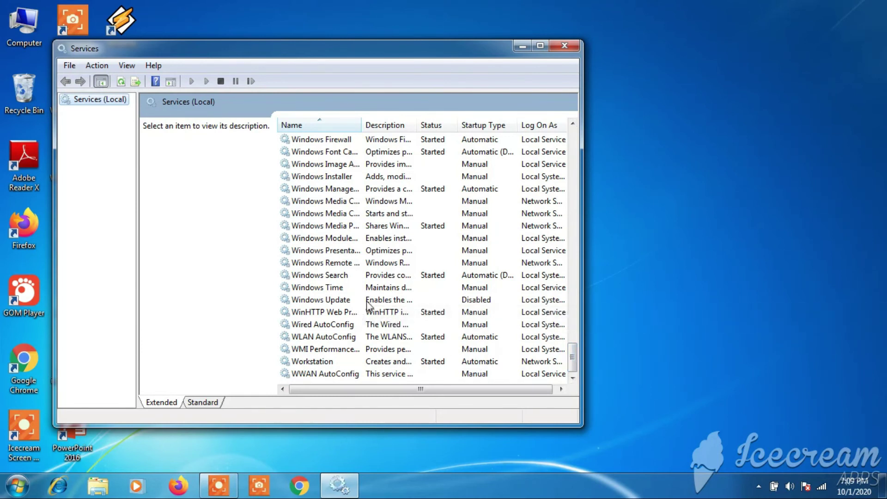
pyautogui.click(305, 302)
pyautogui.doubleClick(305, 301)
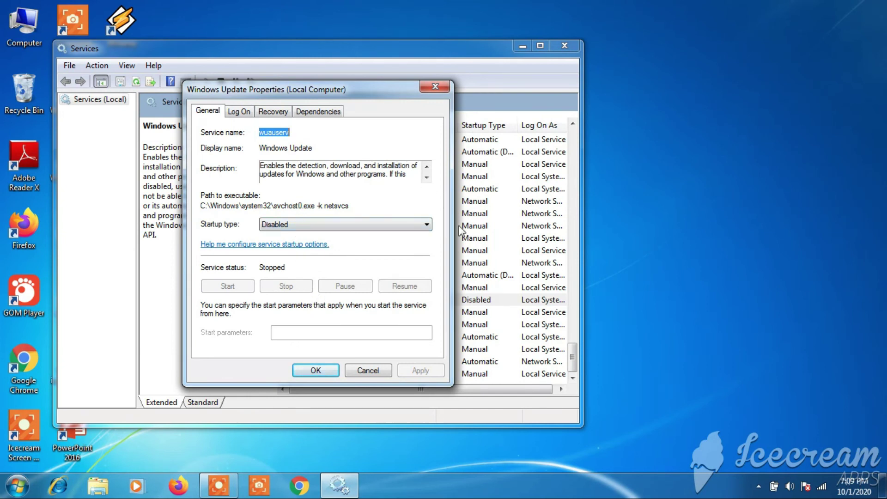
pyautogui.click(309, 370)
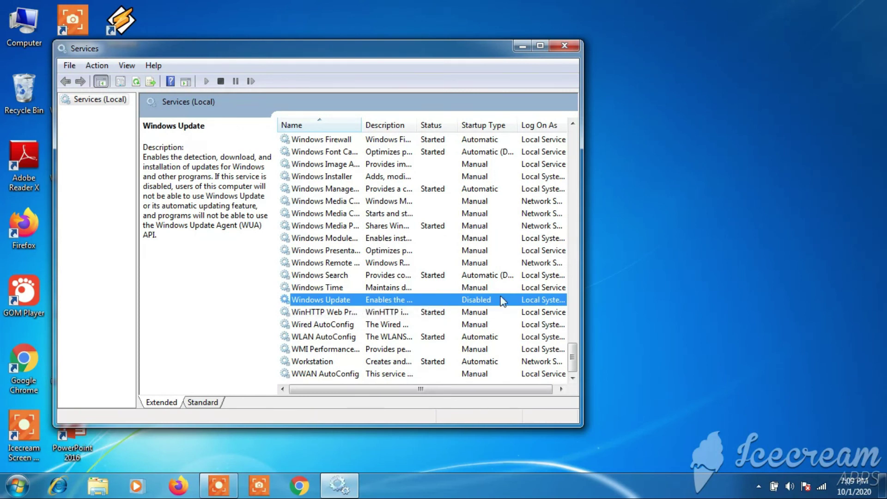
pyautogui.click(571, 46)
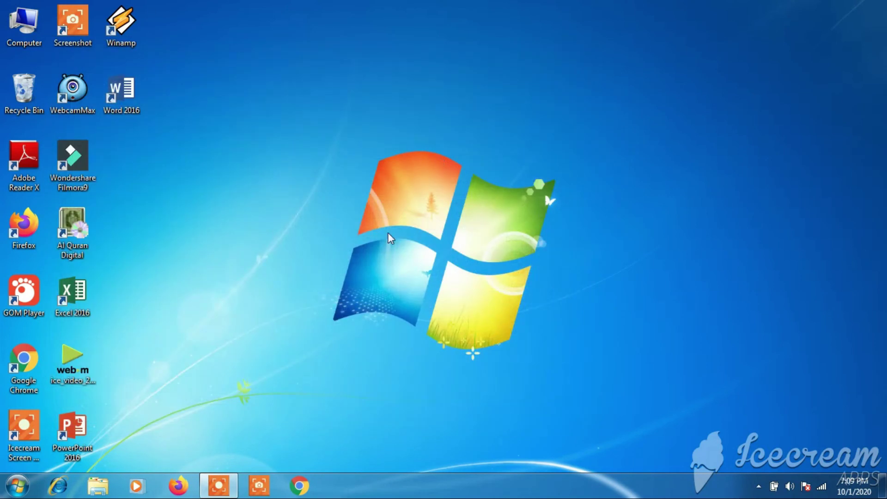